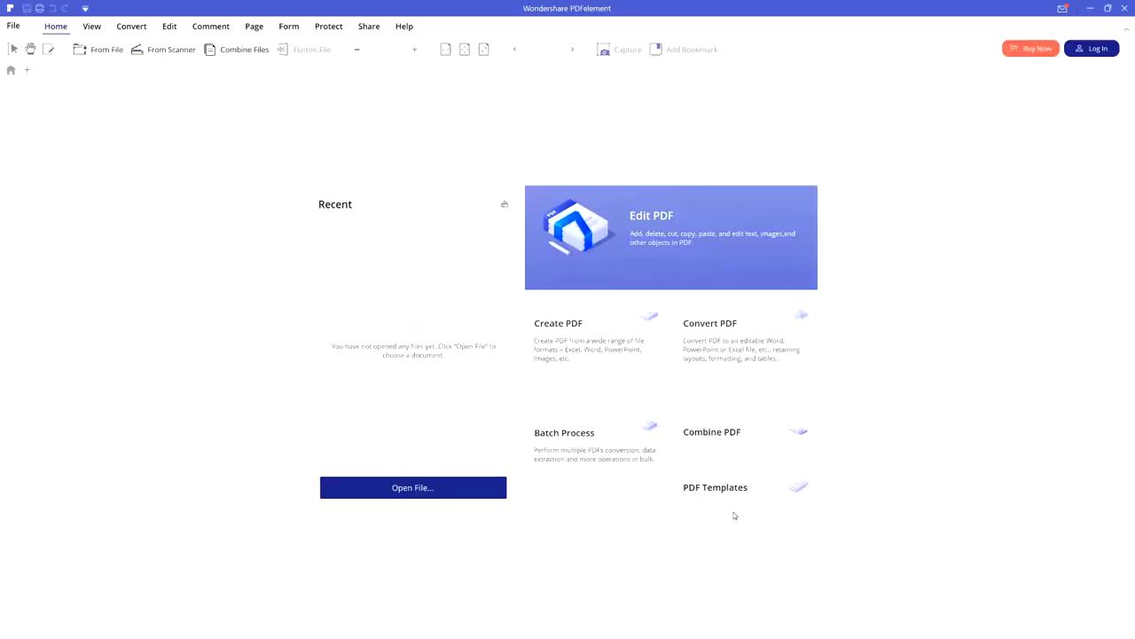
# Open the PDF Templates library.
pyautogui.click(716, 497)
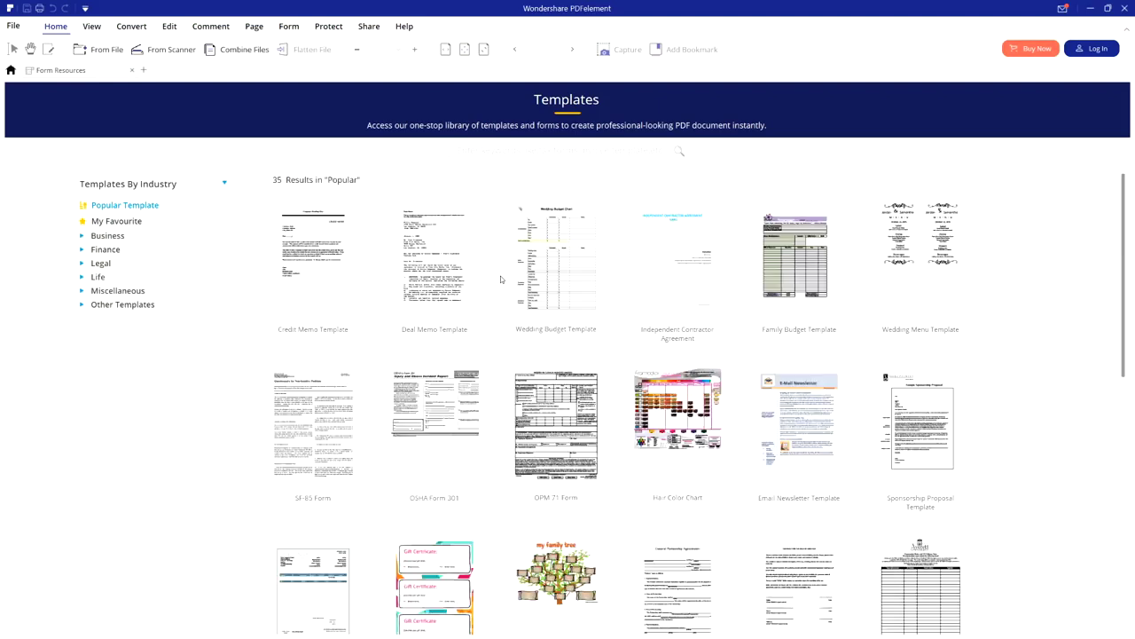
pyautogui.scroll(-3, 512, 249)
pyautogui.scroll(3, 539, 281)
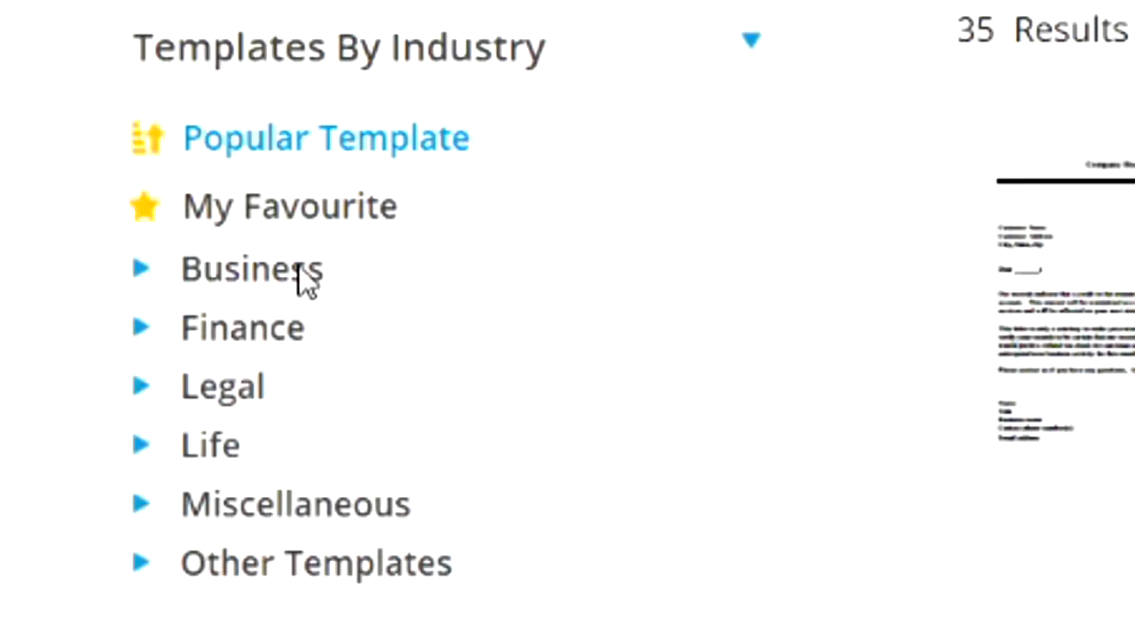
# Browse the Business, Legal and Life categories, then preview and download Finance's Direct Deposit Form.
pyautogui.click(322, 270)
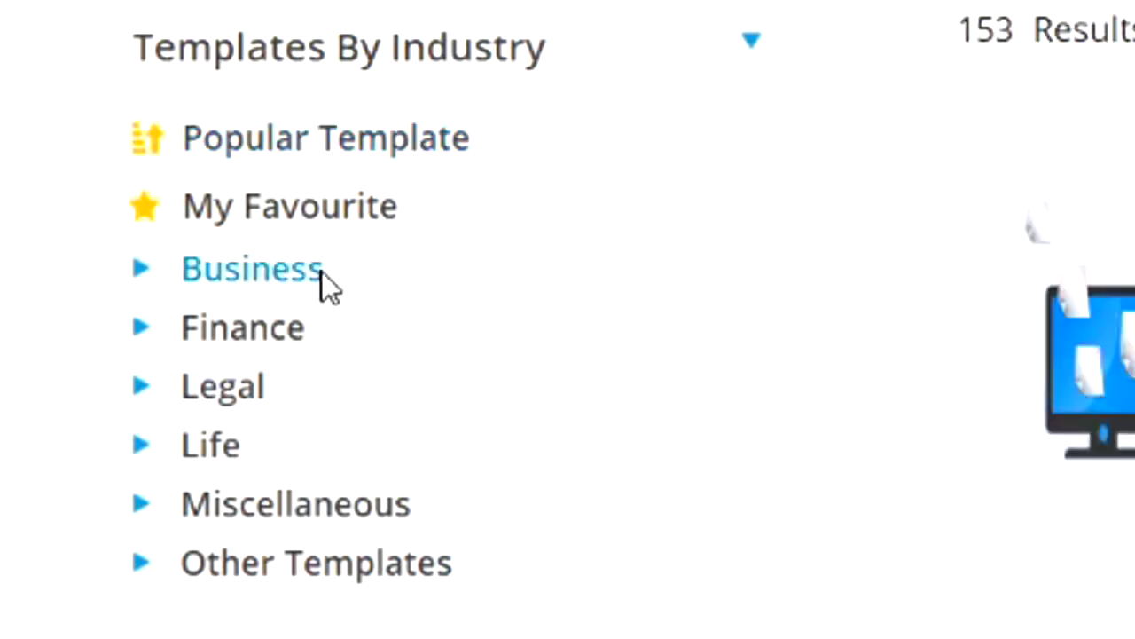
pyautogui.click(290, 356)
pyautogui.click(265, 397)
pyautogui.click(210, 444)
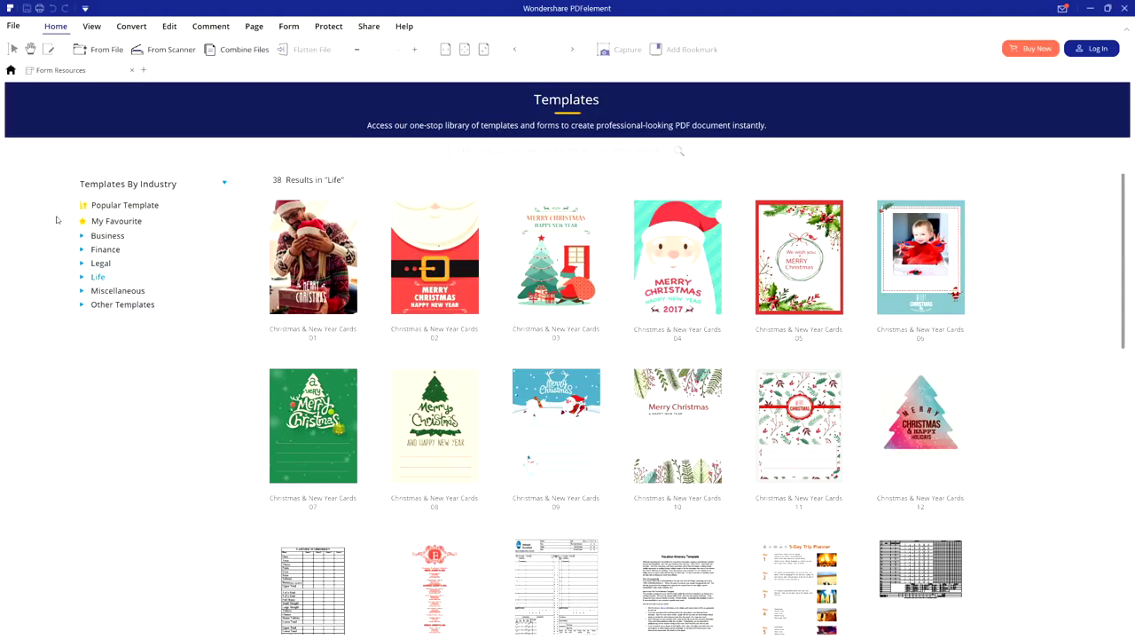
pyautogui.click(110, 249)
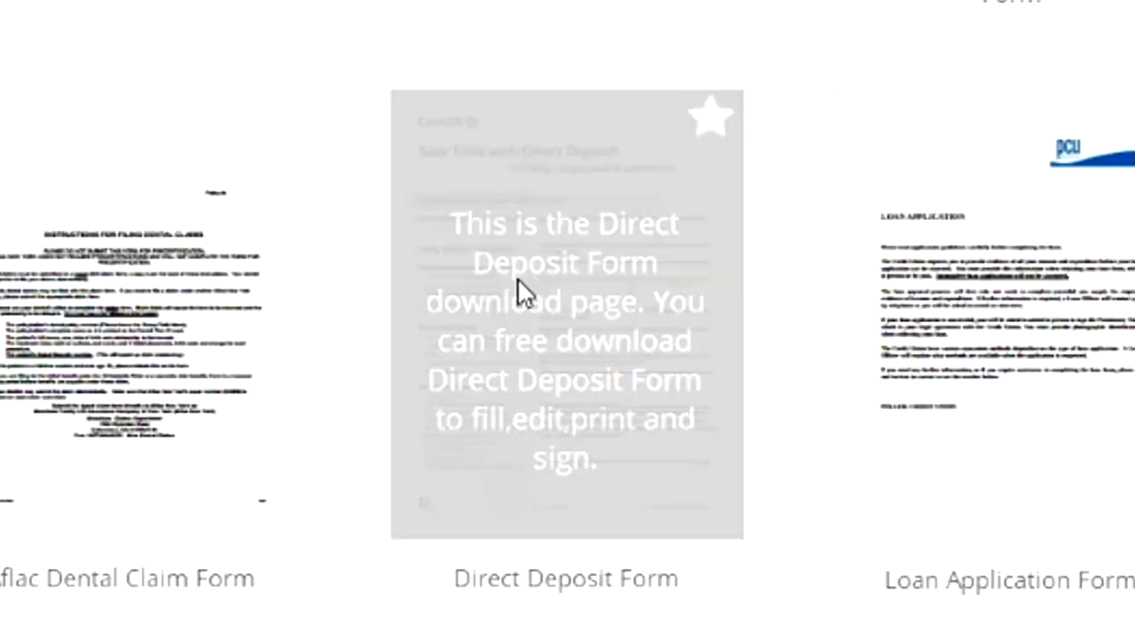
pyautogui.click(519, 233)
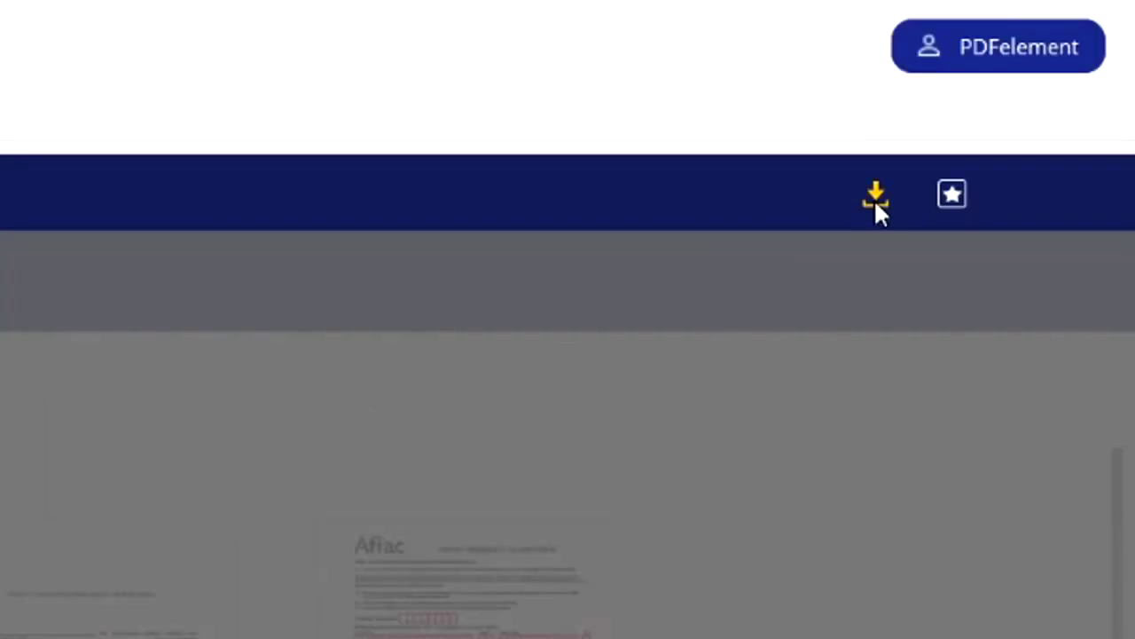
pyautogui.click(875, 196)
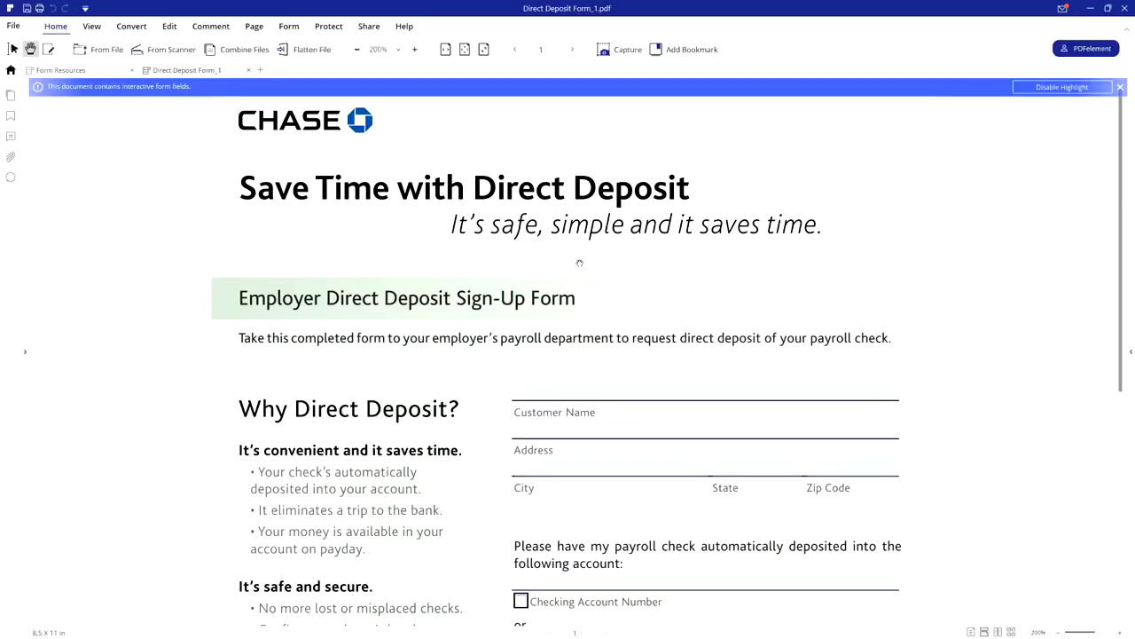
# Zoom Direct Deposit Form_1.pdf to bring its blank fillable fields into view.
pyautogui.keyDown('ctrl'); pyautogui.scroll(-3, 580, 263); pyautogui.keyUp('ctrl')
pyautogui.keyDown('ctrl'); pyautogui.scroll(1, 581, 254); pyautogui.keyUp('ctrl')
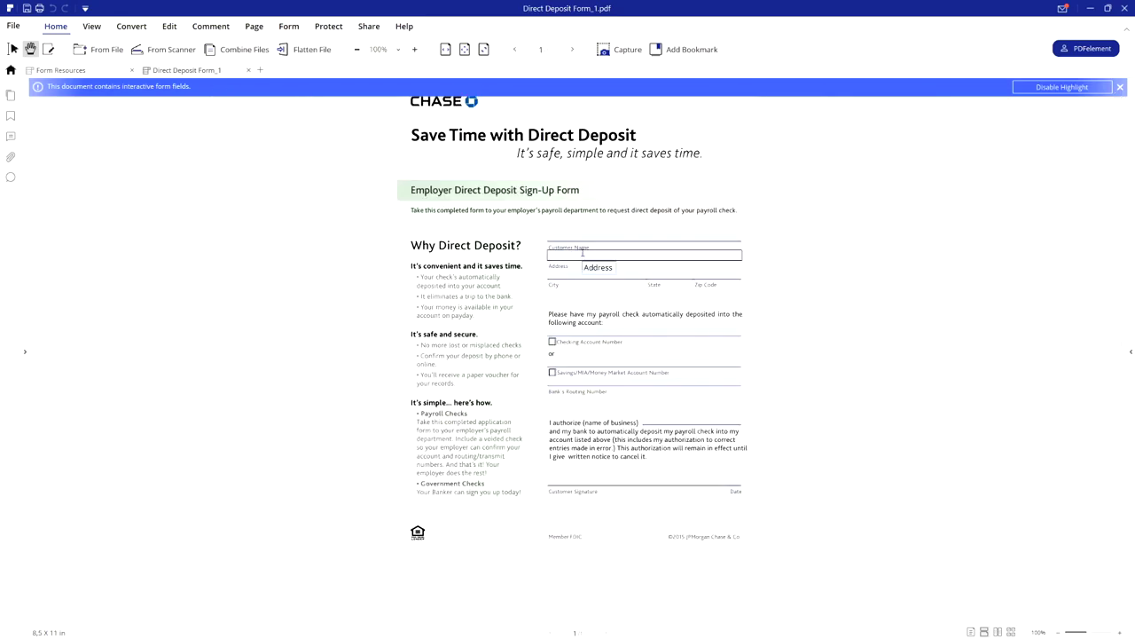
pyautogui.keyDown('ctrl'); pyautogui.scroll(2, 574, 256); pyautogui.keyUp('ctrl')
pyautogui.keyDown('ctrl'); pyautogui.scroll(-2, 511, 239); pyautogui.keyUp('ctrl')
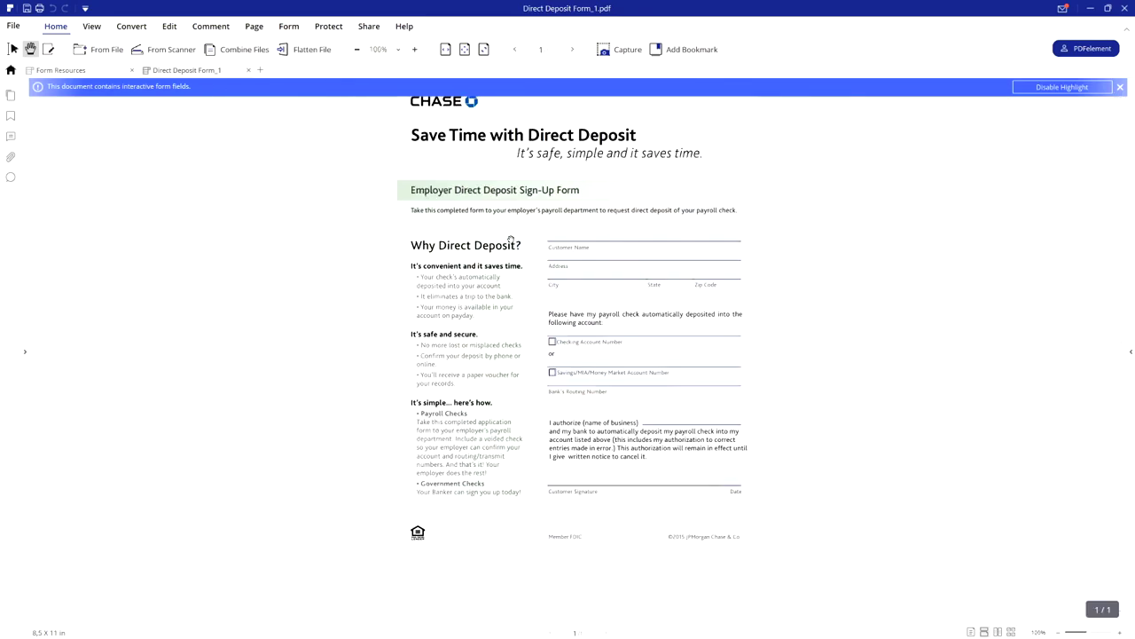
pyautogui.keyDown('ctrl'); pyautogui.scroll(3, 511, 240); pyautogui.keyUp('ctrl')
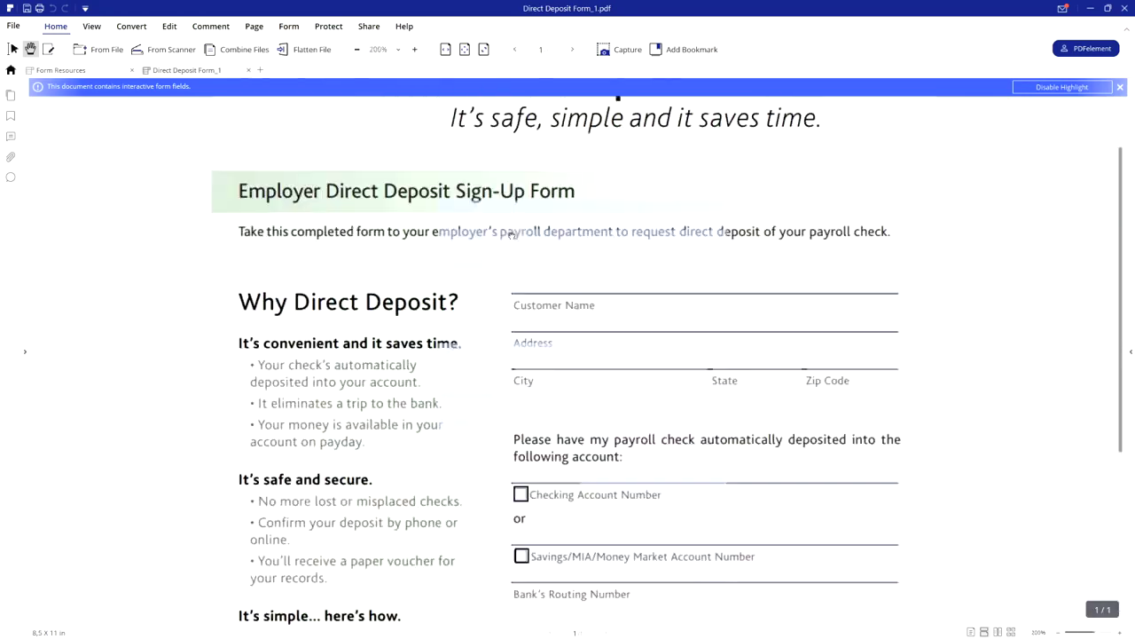
pyautogui.keyDown('ctrl'); pyautogui.scroll(-4, 512, 231); pyautogui.keyUp('ctrl')
pyautogui.keyDown('ctrl'); pyautogui.scroll(2, 512, 232); pyautogui.keyUp('ctrl')
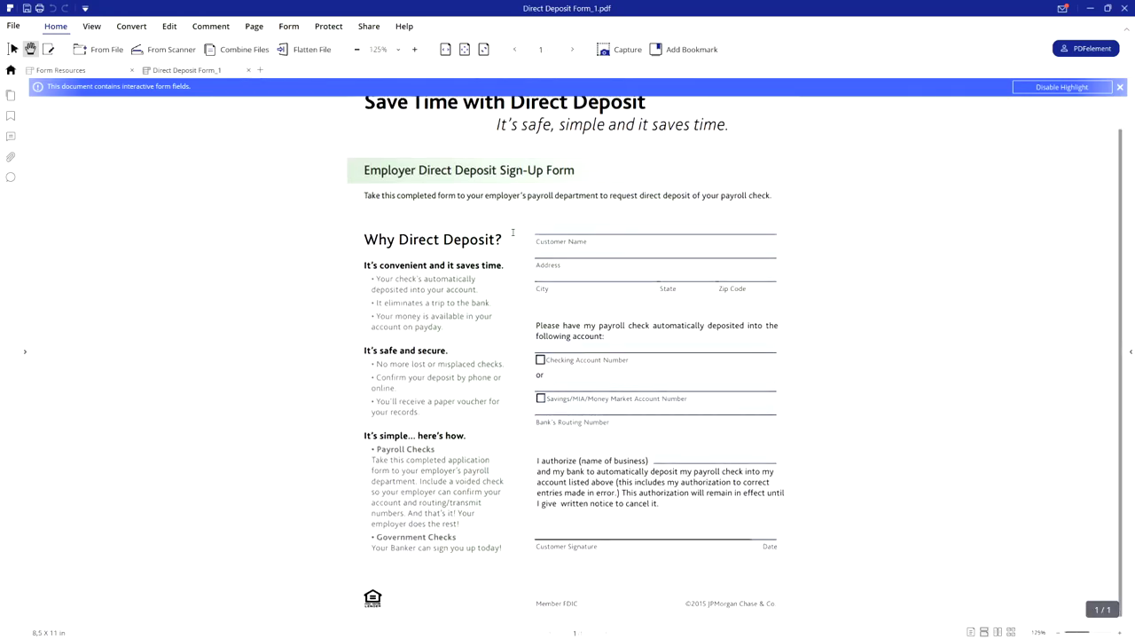
pyautogui.keyDown('ctrl'); pyautogui.scroll(1, 520, 243); pyautogui.keyUp('ctrl')
pyautogui.scroll(1, 520, 249)
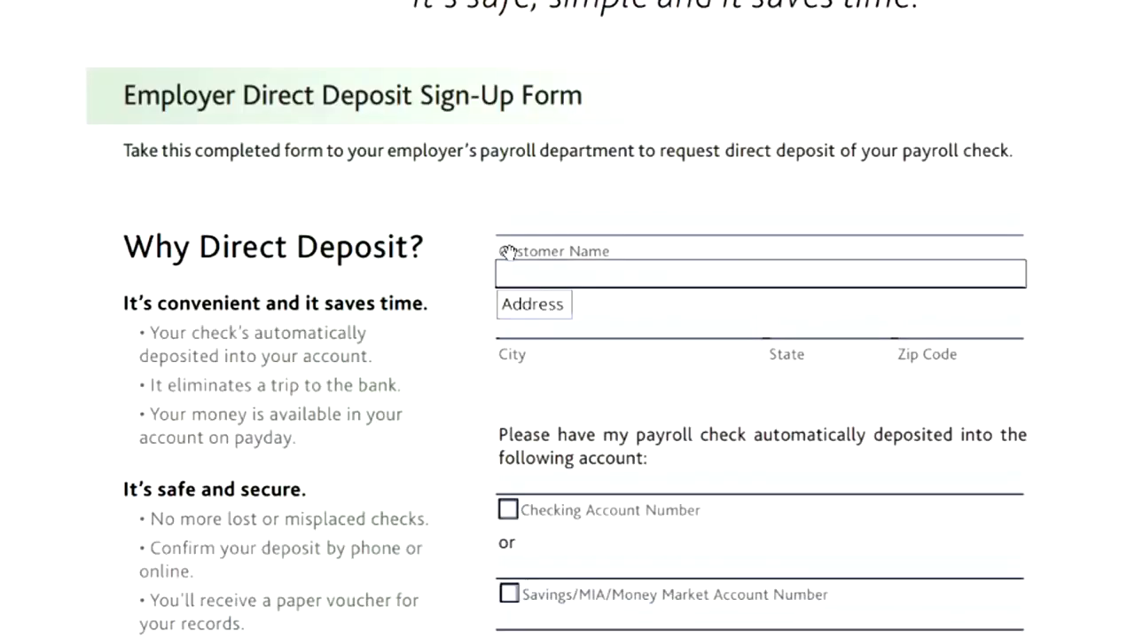
# Enter the customer's full name in the Customer Name field.
pyautogui.click(562, 223)
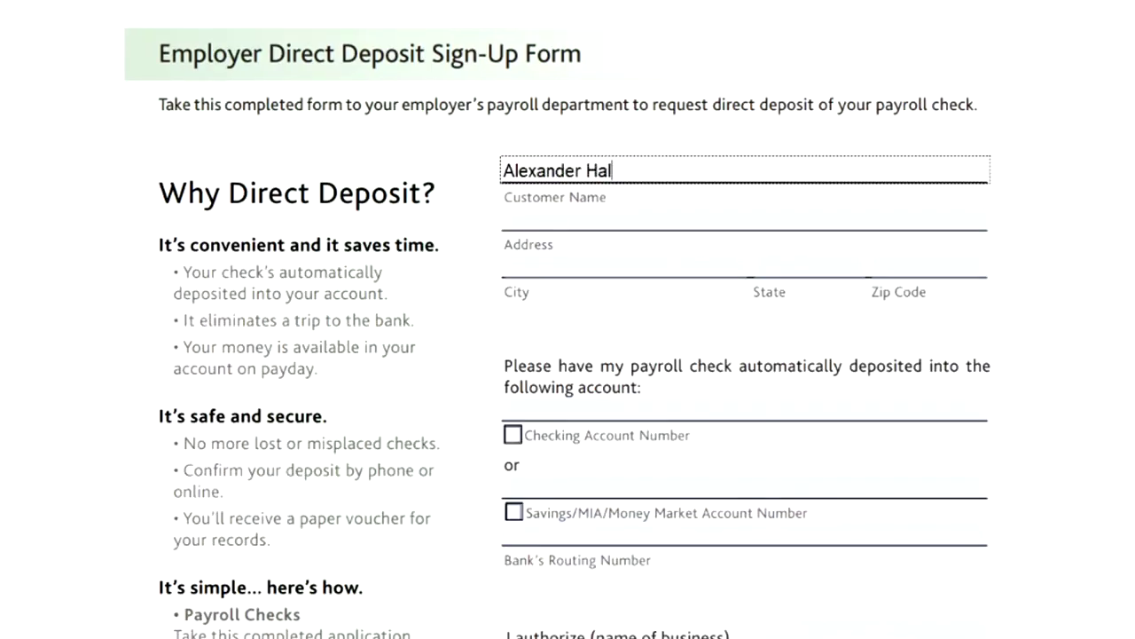
pyautogui.click(683, 329)
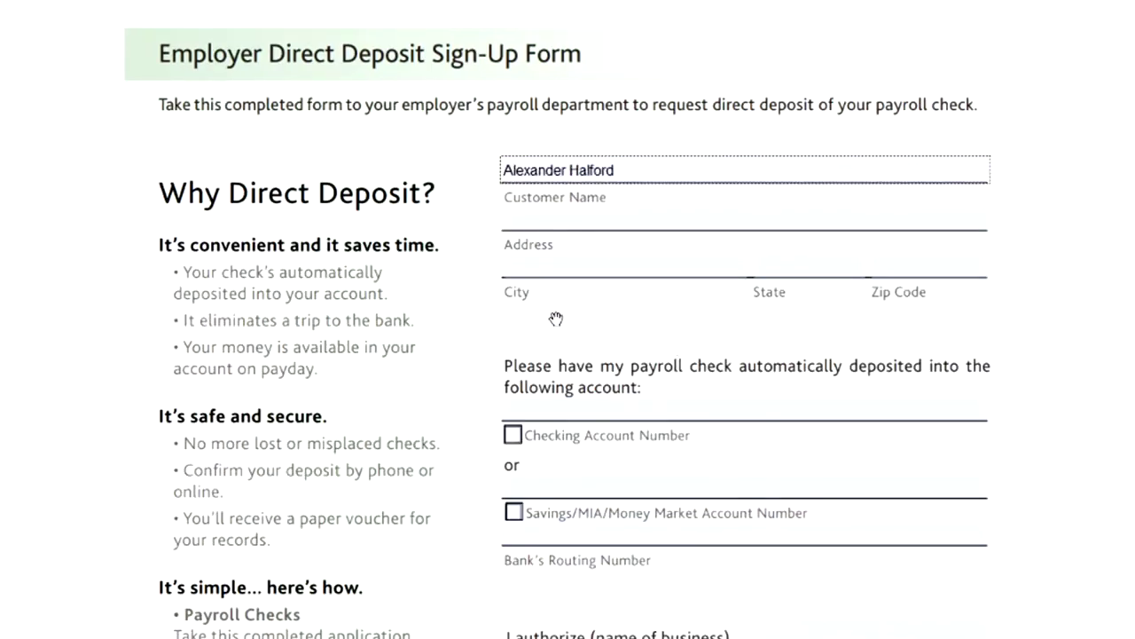
# Fill City, State and Zip Code with the placeholder words 'Adress', 'State' and 'Zip Code'.
pyautogui.click(672, 269)
pyautogui.write('Adress')
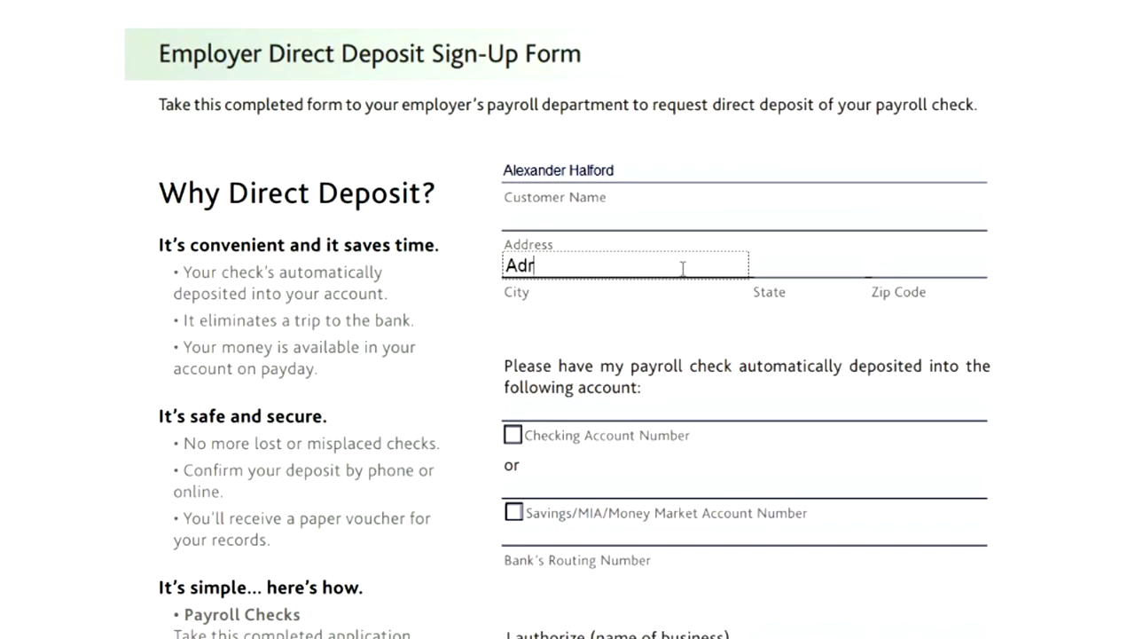
pyautogui.click(807, 263)
pyautogui.write('State')
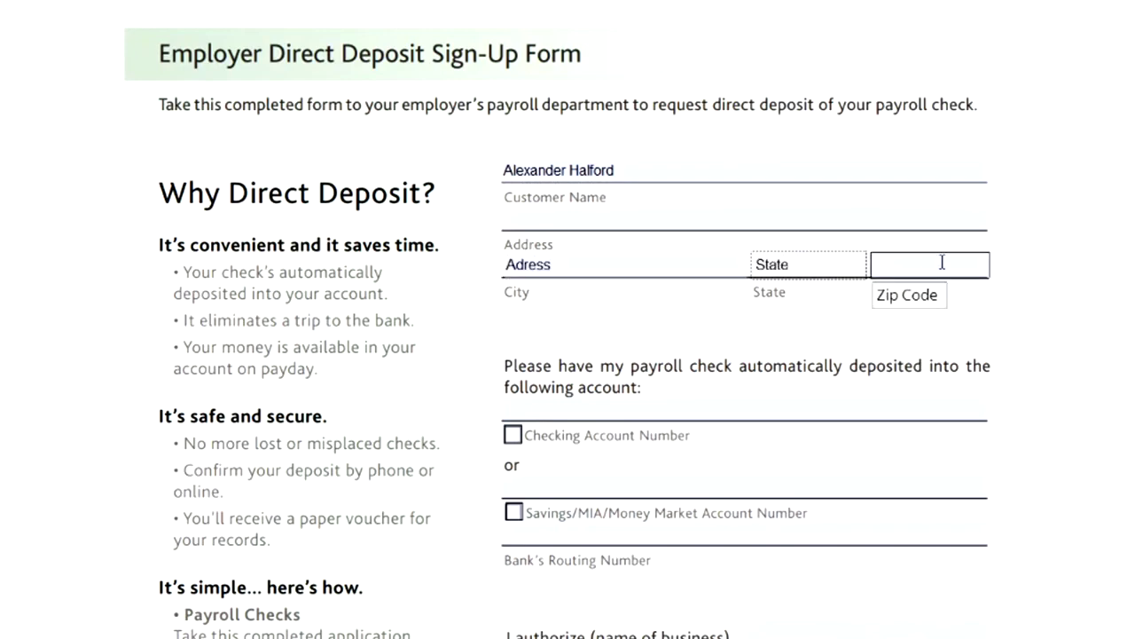
pyautogui.click(959, 266)
pyautogui.write('Zip Code')
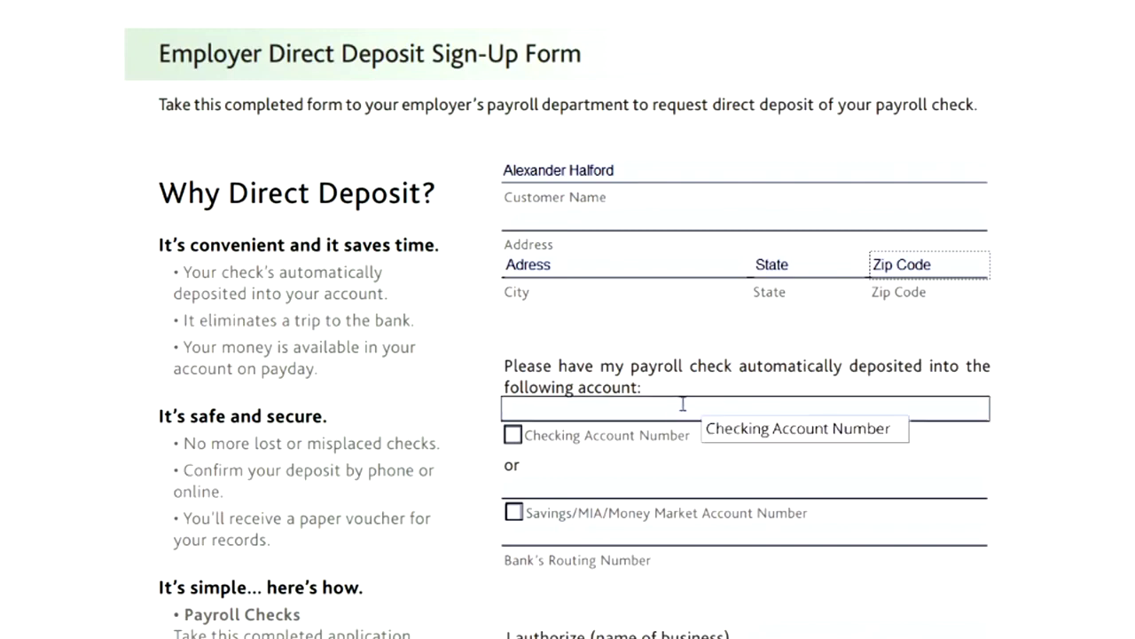
# Enter the checking account number in its field.
pyautogui.click(603, 406)
pyautogui.write('BE')
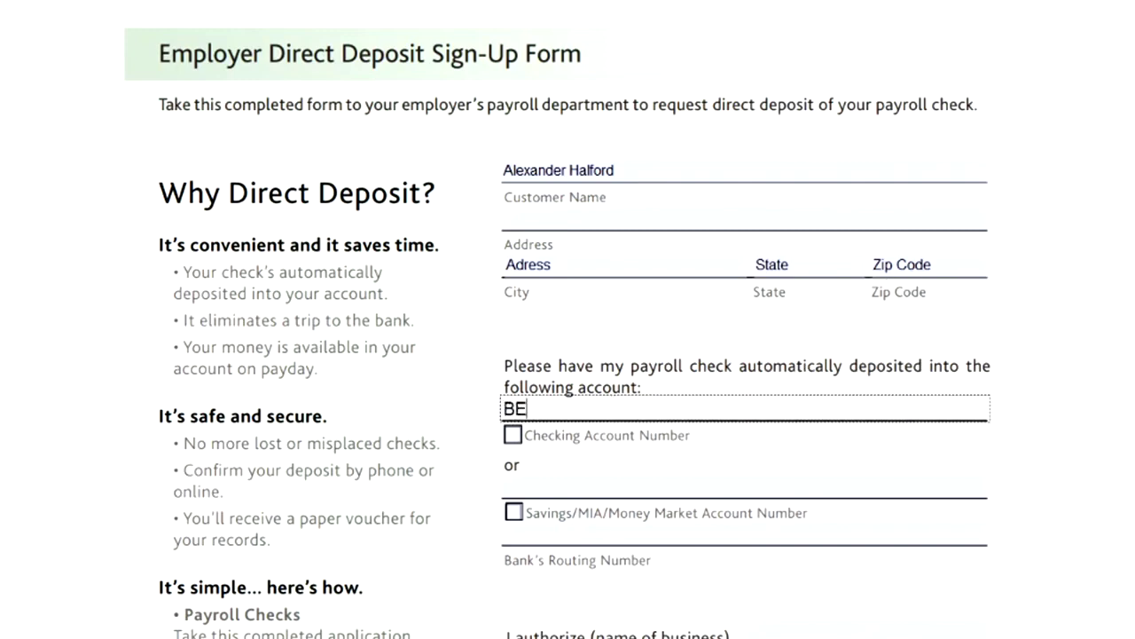
pyautogui.write('123456789')
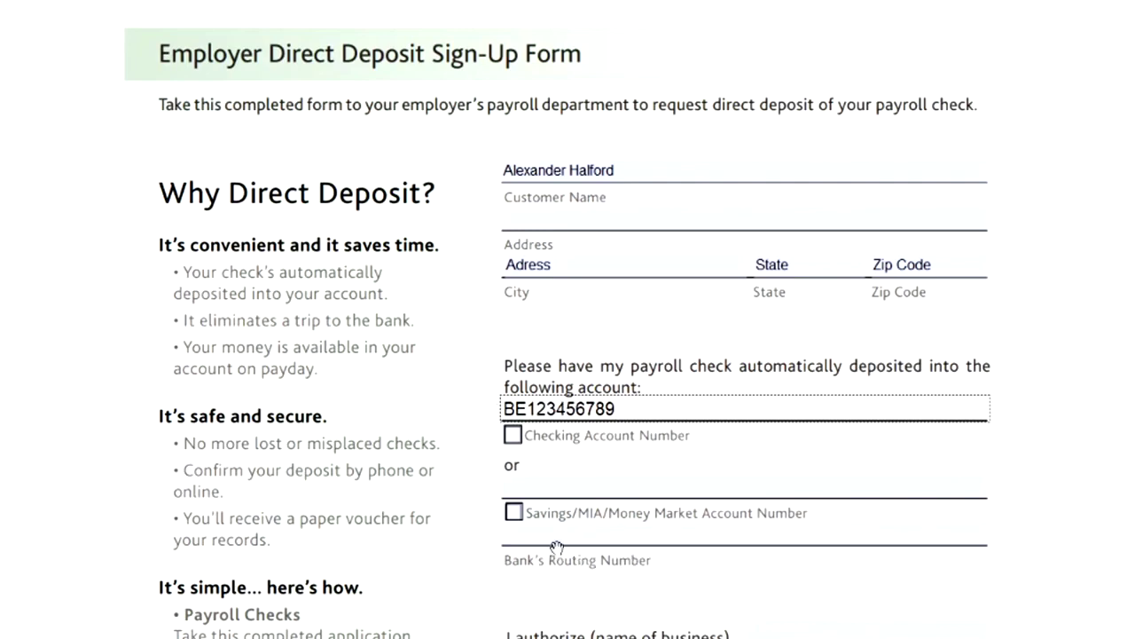
pyautogui.press('Tab')
pyautogui.scroll(-2, 585, 510)
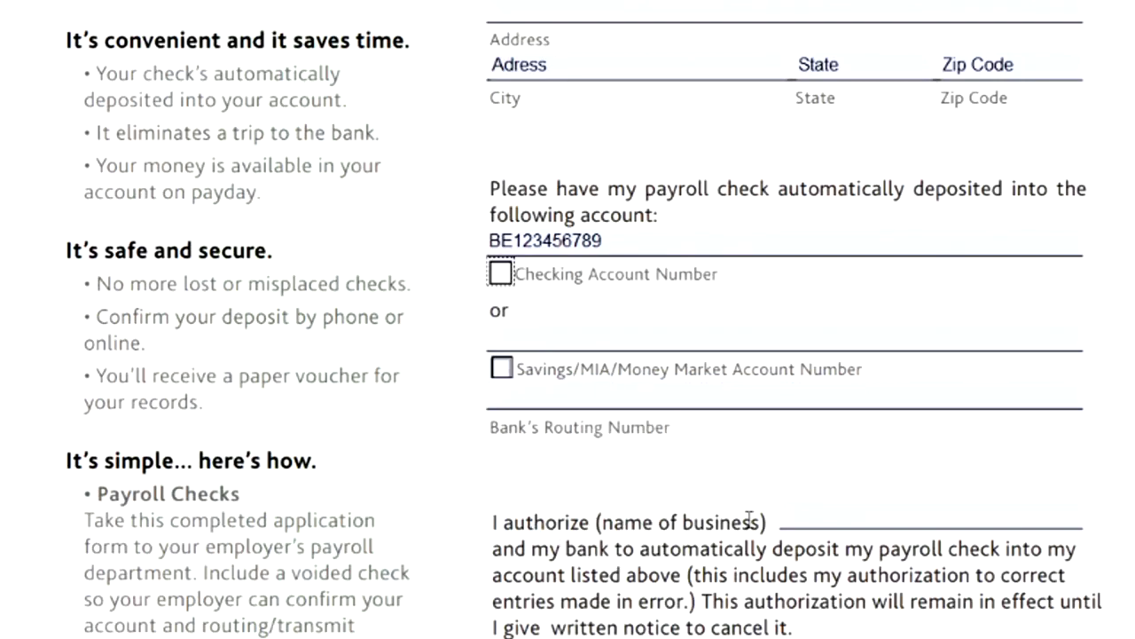
# Type the customer's full name on the business name line, correcting a typo.
pyautogui.click(828, 514)
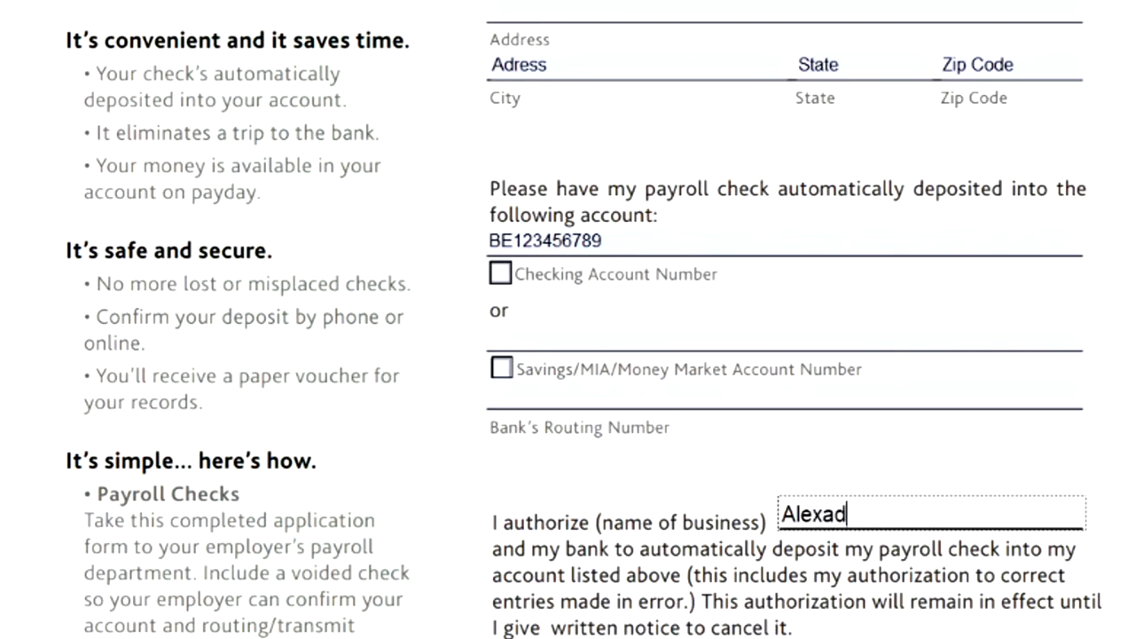
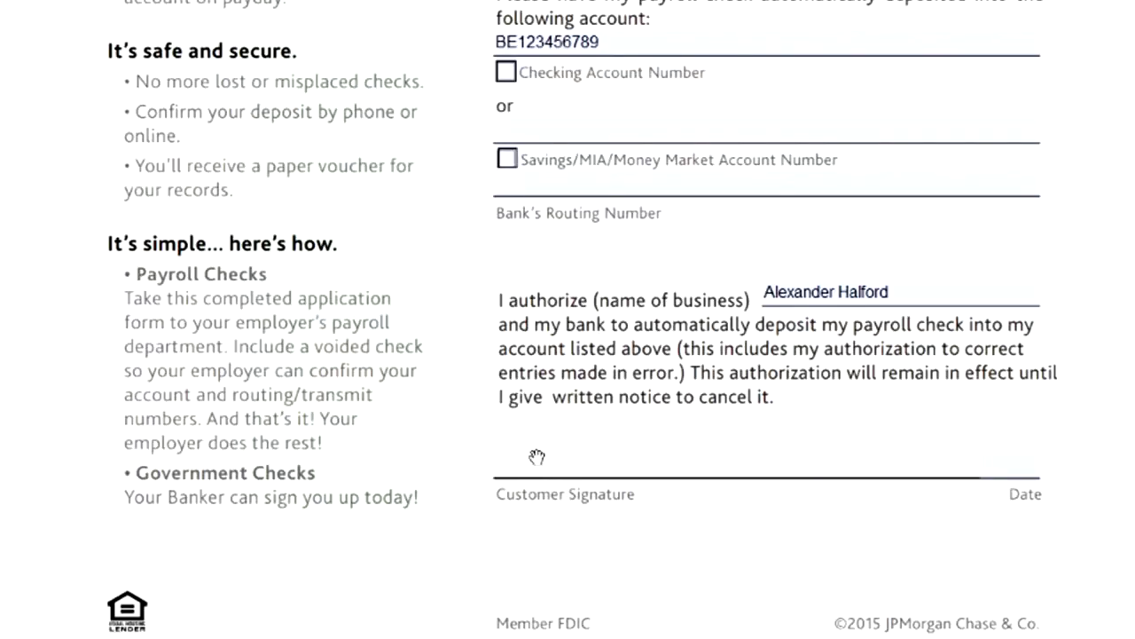
# Enter 28/05/2020 in the Date field and close the filled form.
pyautogui.click(1008, 468)
pyautogui.write('28/05/')
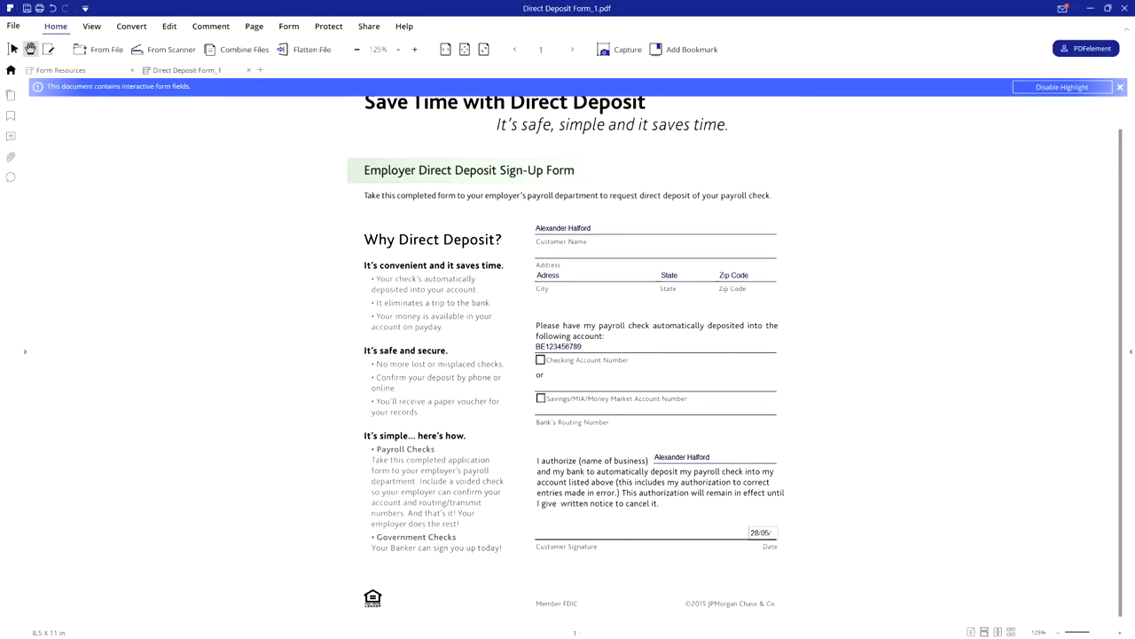
pyautogui.write('2020')
pyautogui.click(670, 566)
pyautogui.scroll(1, 495, 302)
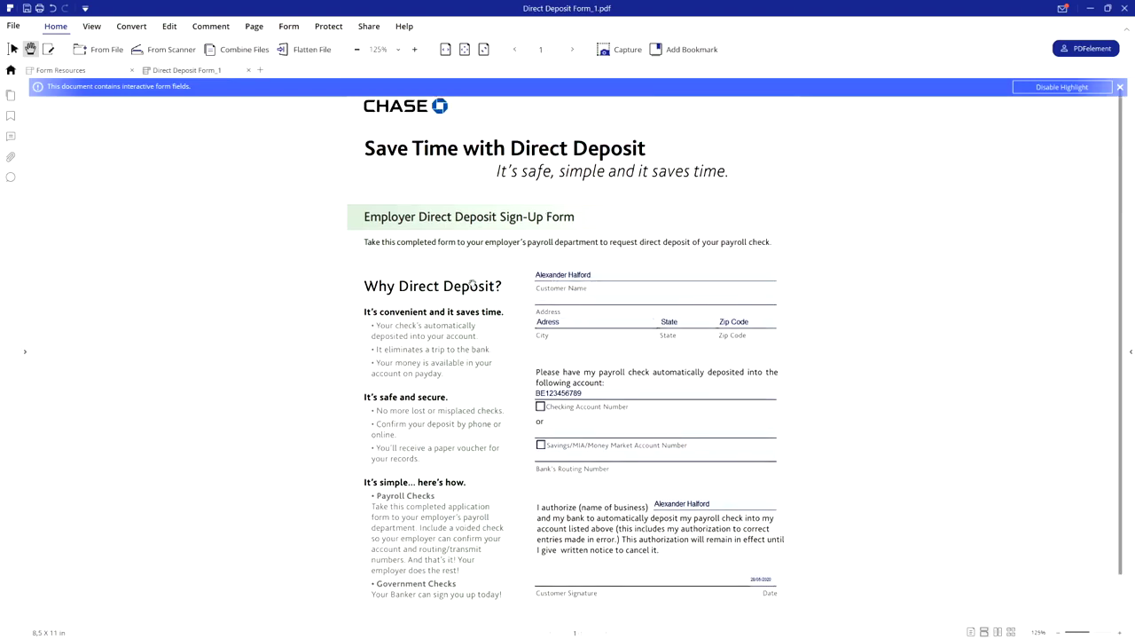
pyautogui.hotkey('ctrl', 'w')
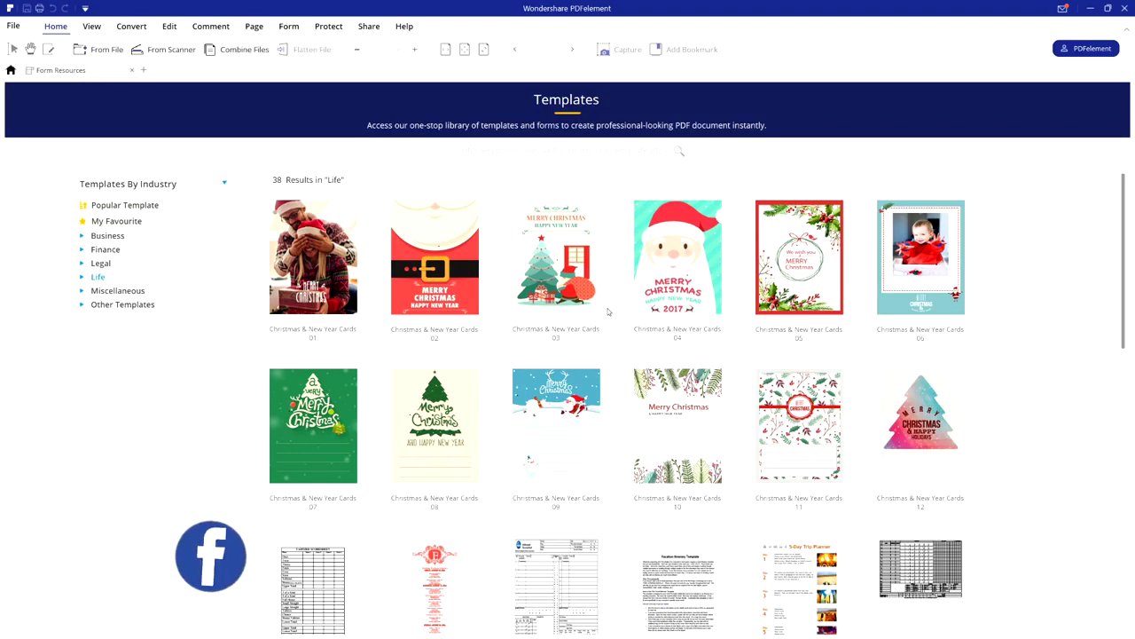
# Show the Business templates and download the Wanted Poster Template.
pyautogui.scroll(-2, 614, 335)
pyautogui.scroll(2, 639, 319)
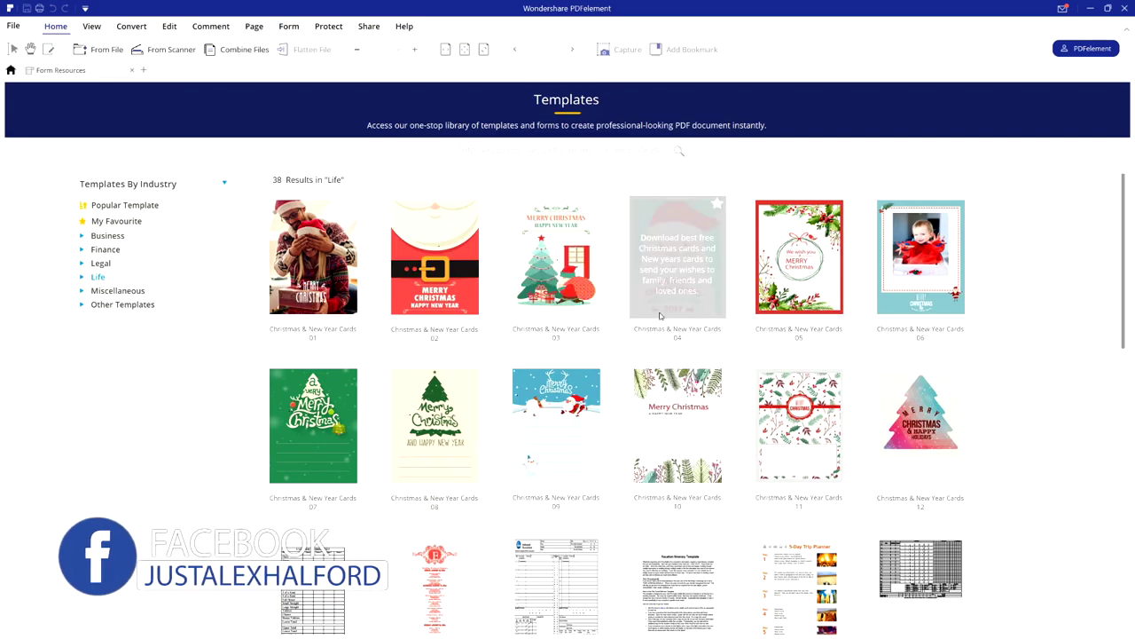
pyautogui.scroll(-8, 641, 290)
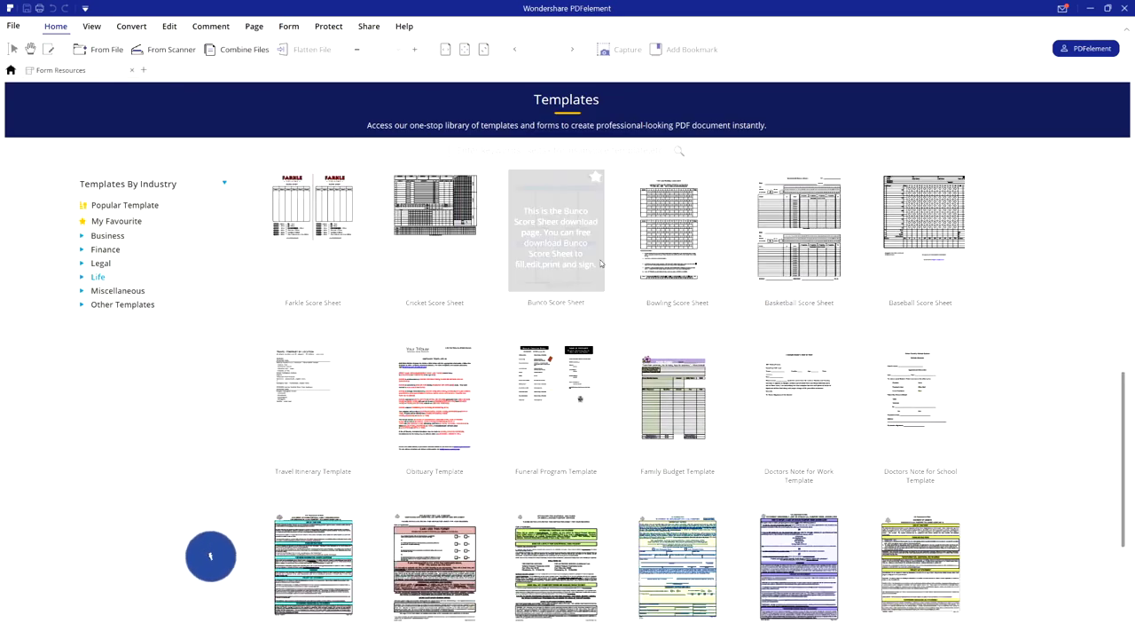
pyautogui.scroll(-1, 601, 260)
pyautogui.scroll(2, 616, 263)
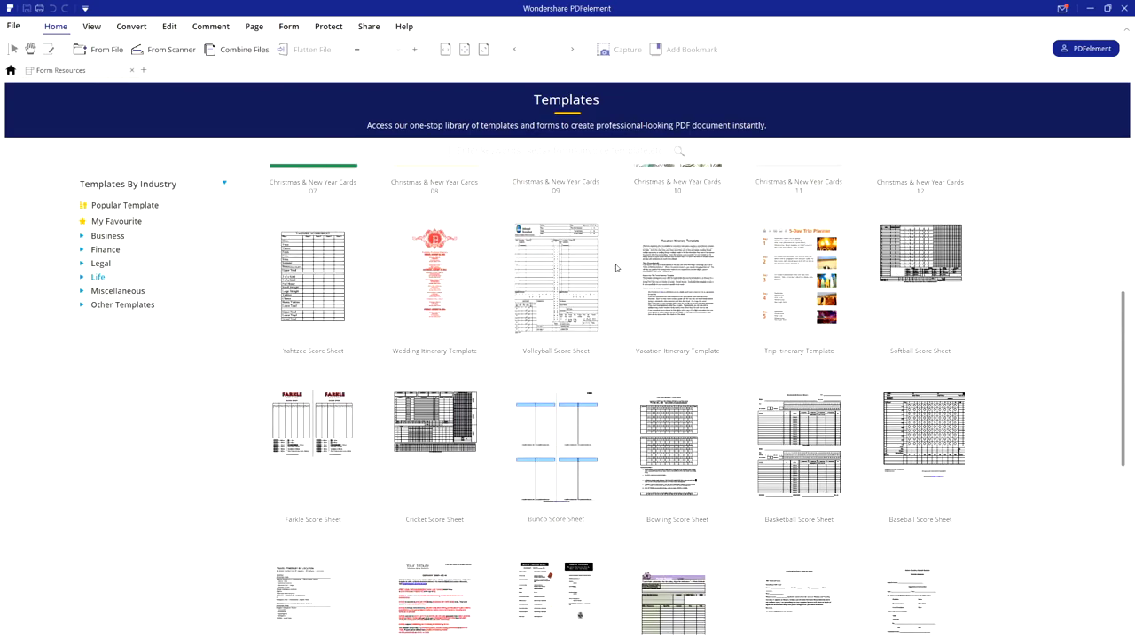
pyautogui.scroll(-2, 616, 267)
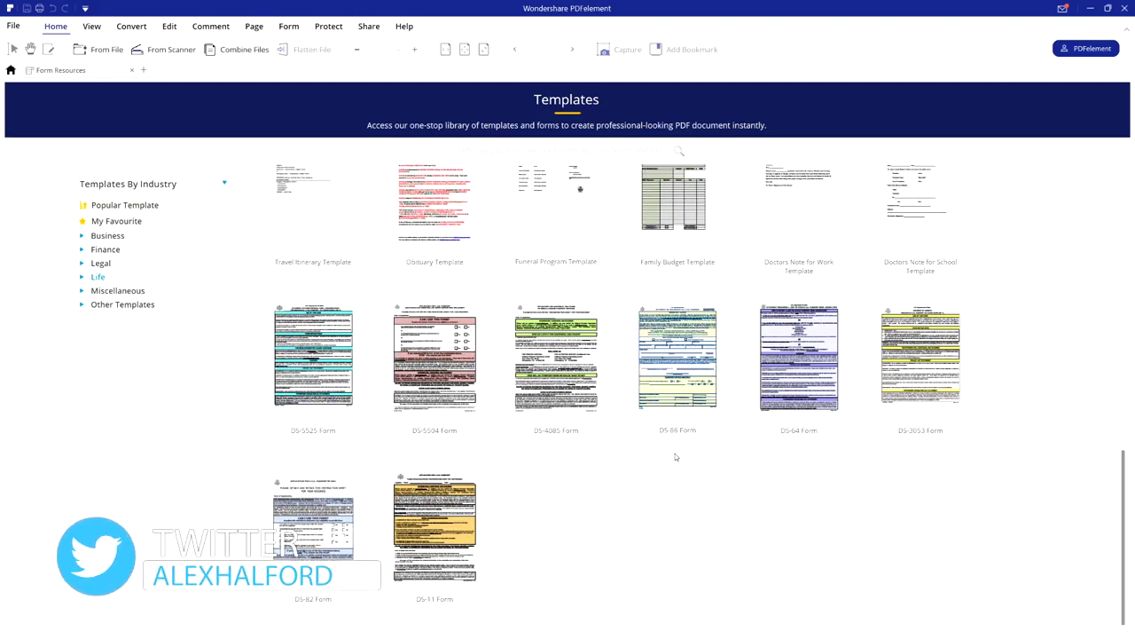
pyautogui.scroll(10, 653, 449)
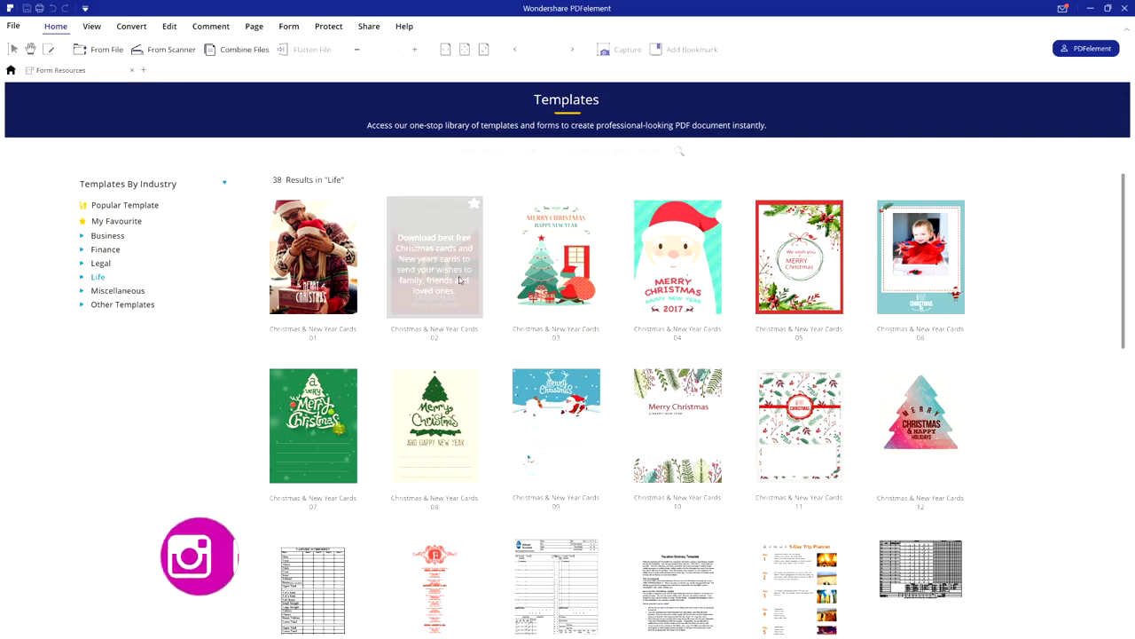
pyautogui.click(108, 235)
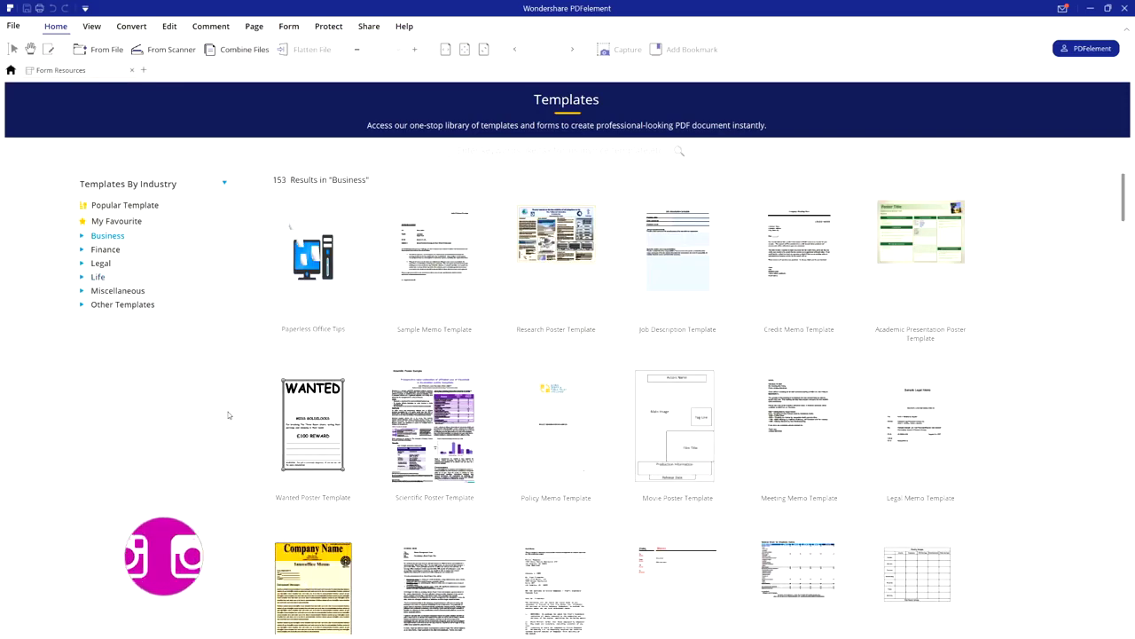
pyautogui.click(318, 429)
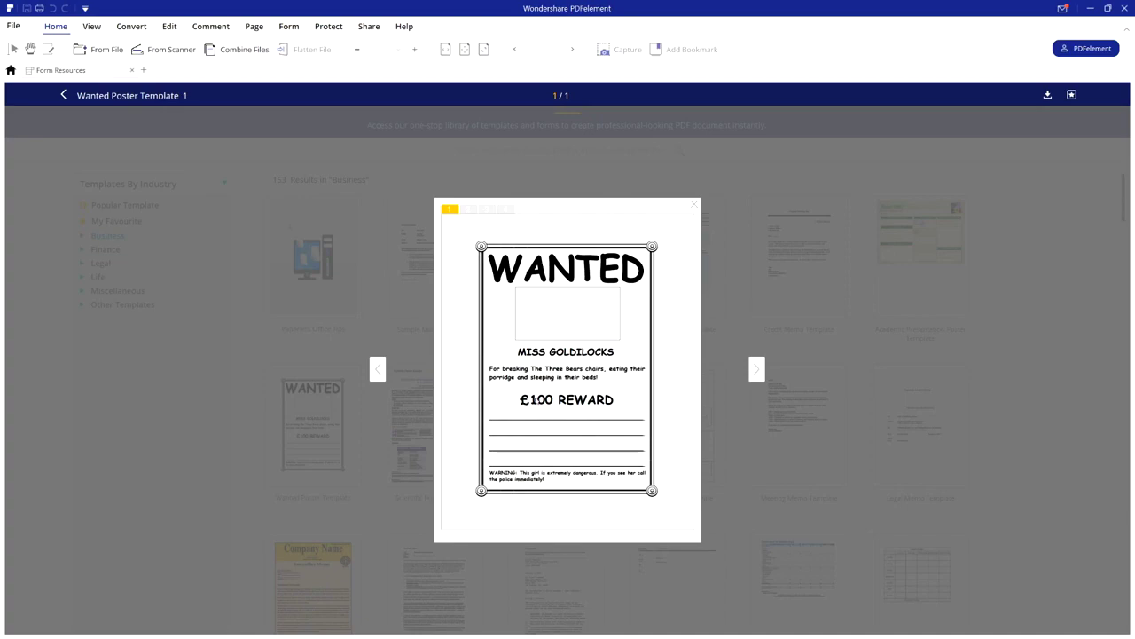
pyautogui.click(1048, 95)
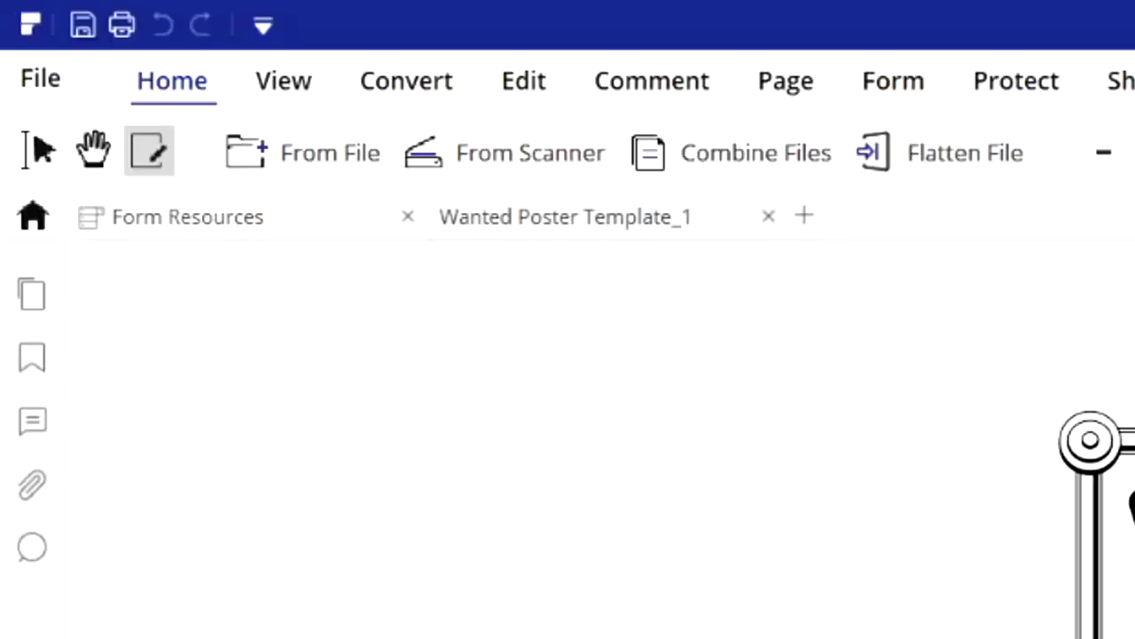
# In Edit mode, change the £100 REWARD text to $50,000 REWARD.
pyautogui.click(532, 85)
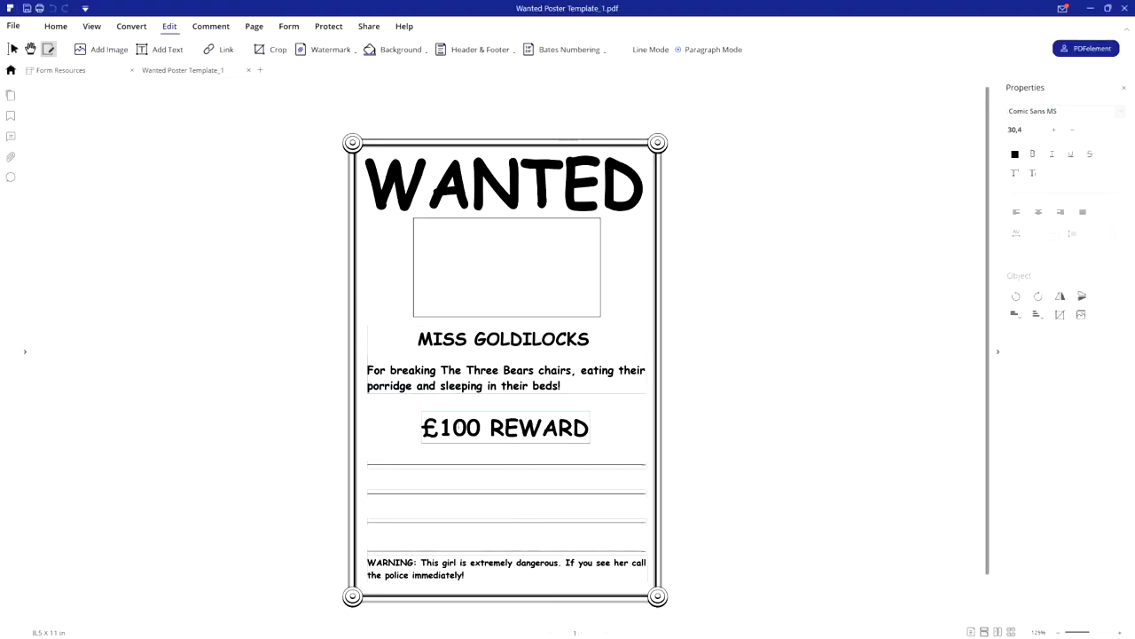
pyautogui.click(440, 427)
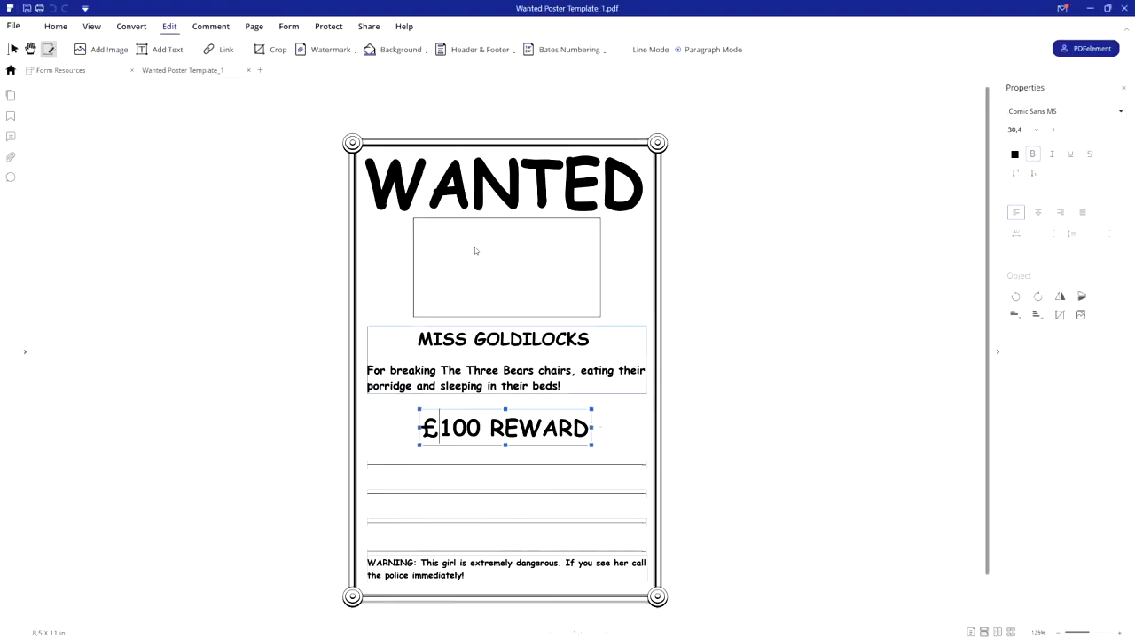
pyautogui.scroll(-1, 473, 252)
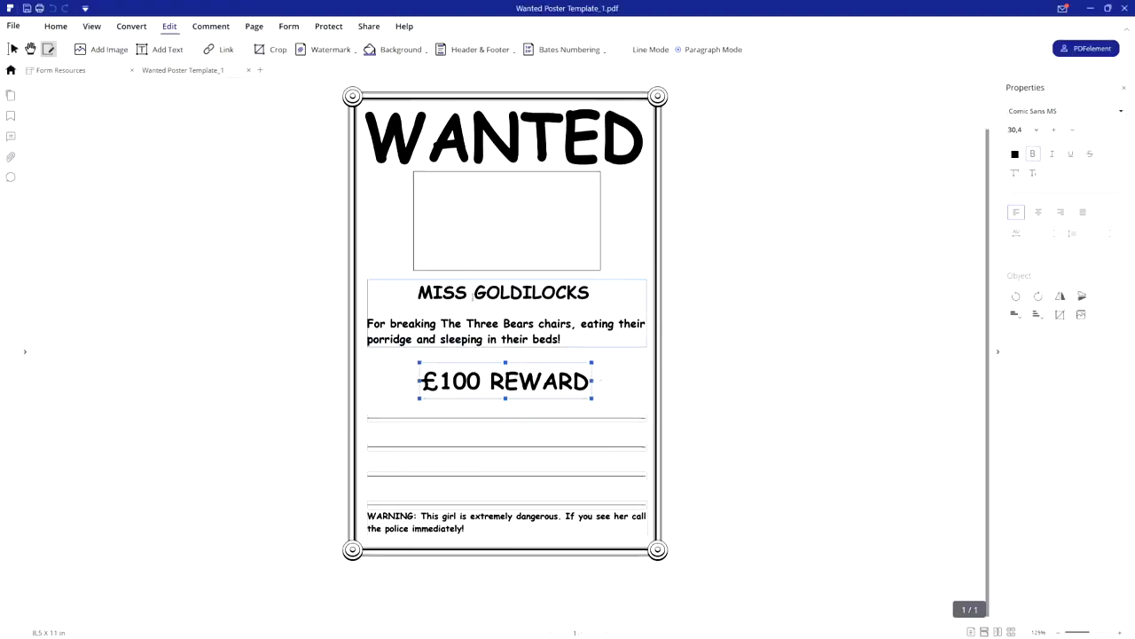
pyautogui.write('$50,000')
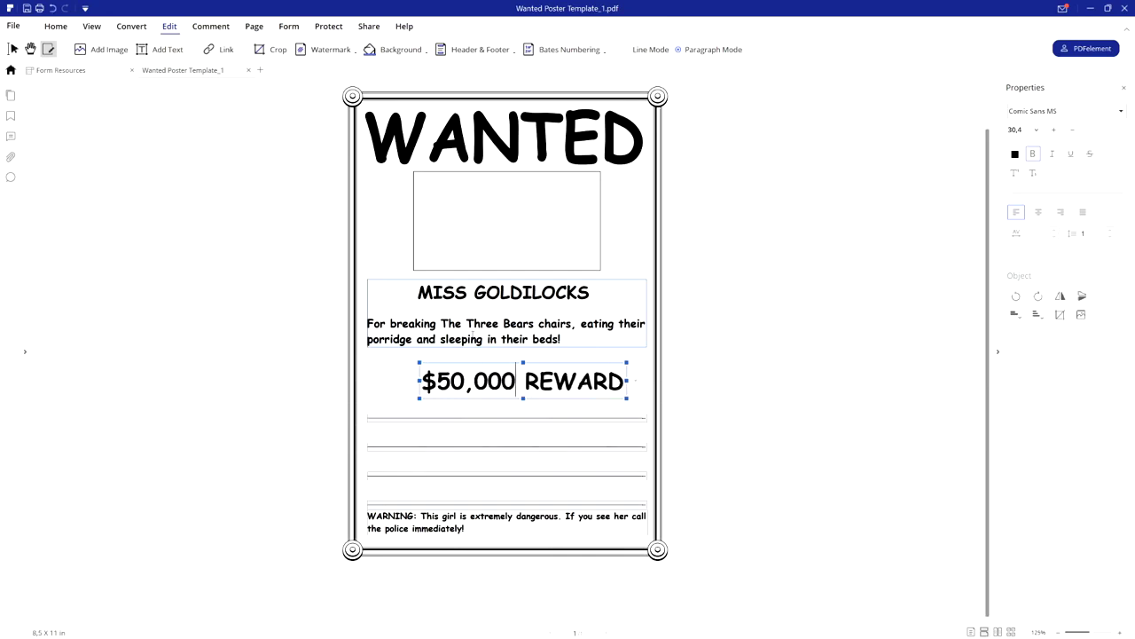
pyautogui.click(312, 360)
# Centre the $50,000 REWARD box and replace MISS GOLDILOCKS with the new name.
pyautogui.click(479, 387)
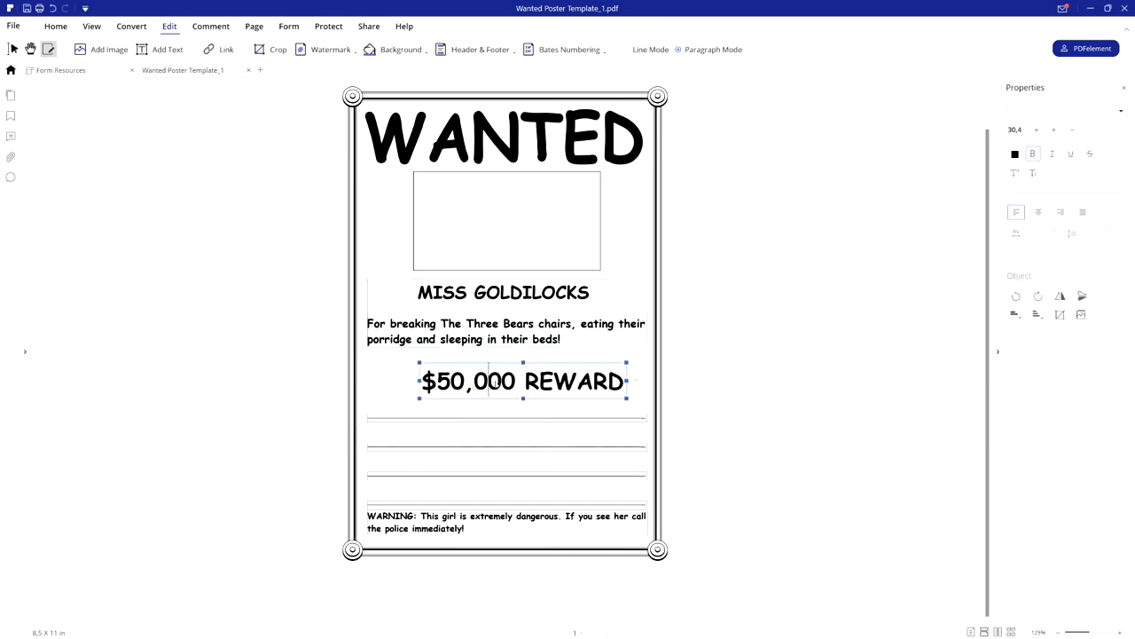
pyautogui.rightClick(497, 382)
pyautogui.click(476, 381)
pyautogui.moveTo(501, 361)
pyautogui.mouseDown()
pyautogui.moveTo(426, 359)
pyautogui.moveTo(474, 359)
pyautogui.moveTo(474, 393)
pyautogui.moveTo(485, 360)
pyautogui.mouseUp()
pyautogui.moveTo(597, 292); pyautogui.dragTo(418, 292)
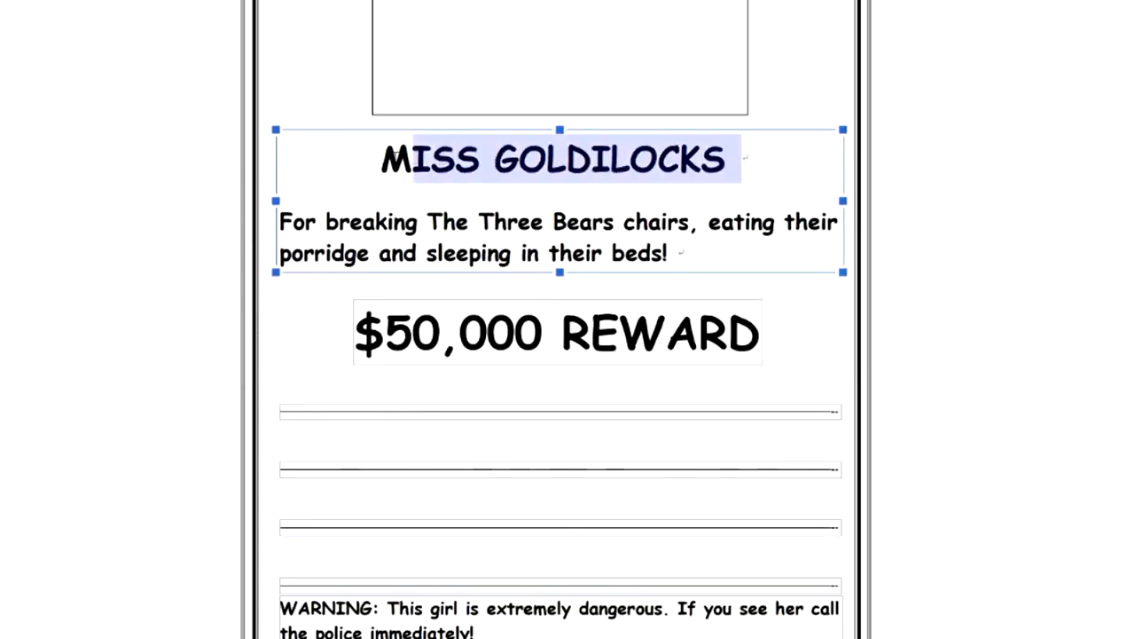
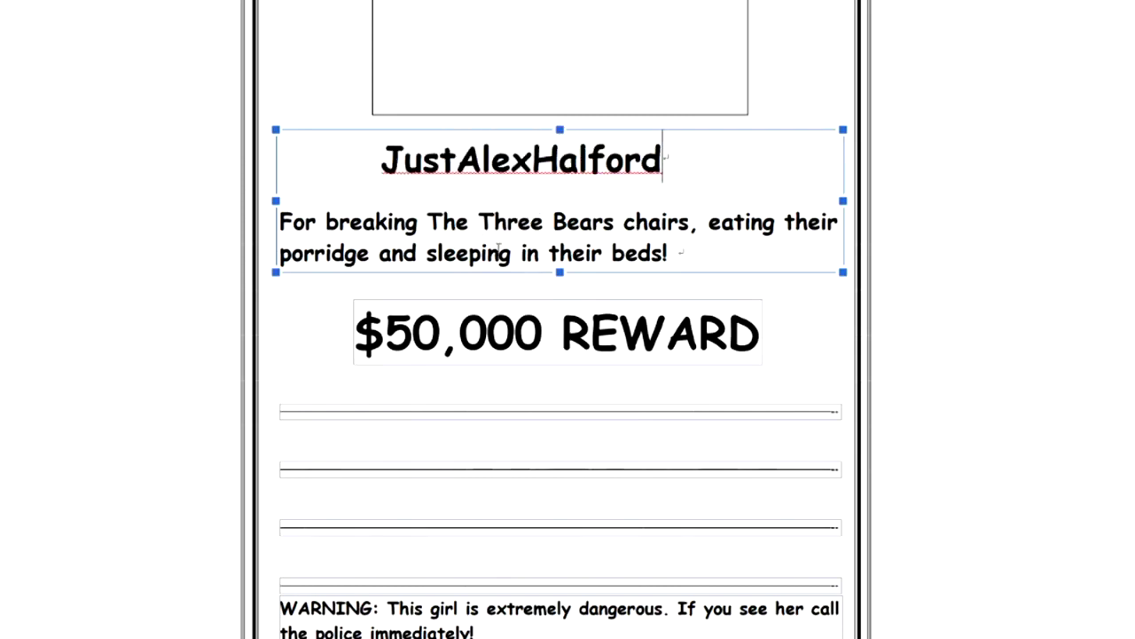
# Commit the new heading text and clear the page selection.
pyautogui.click(408, 439)
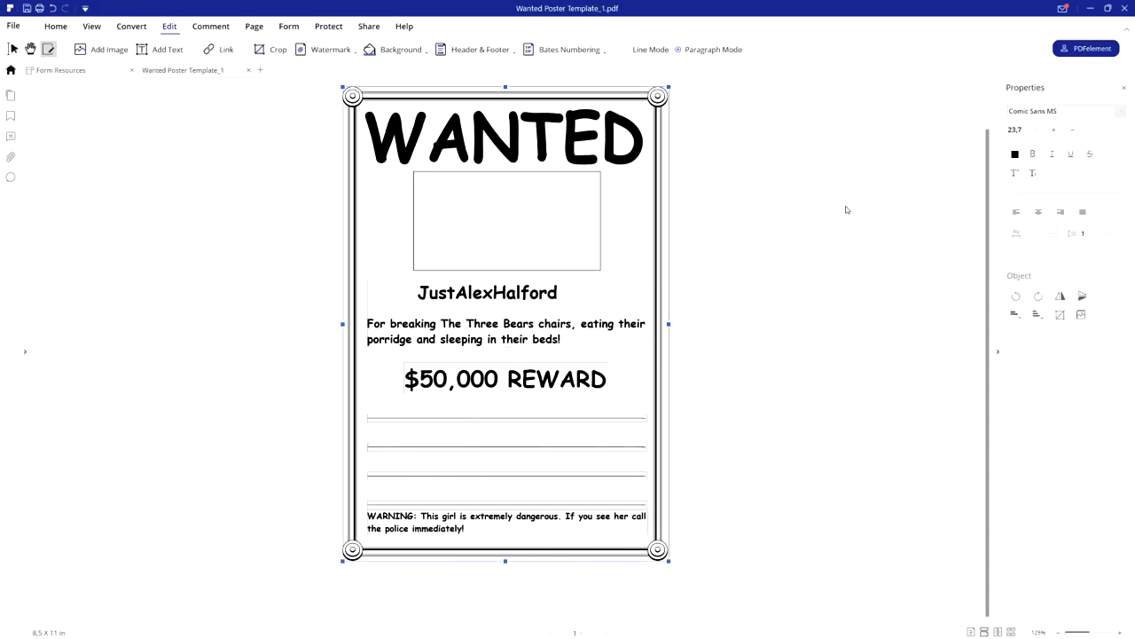
pyautogui.click(723, 179)
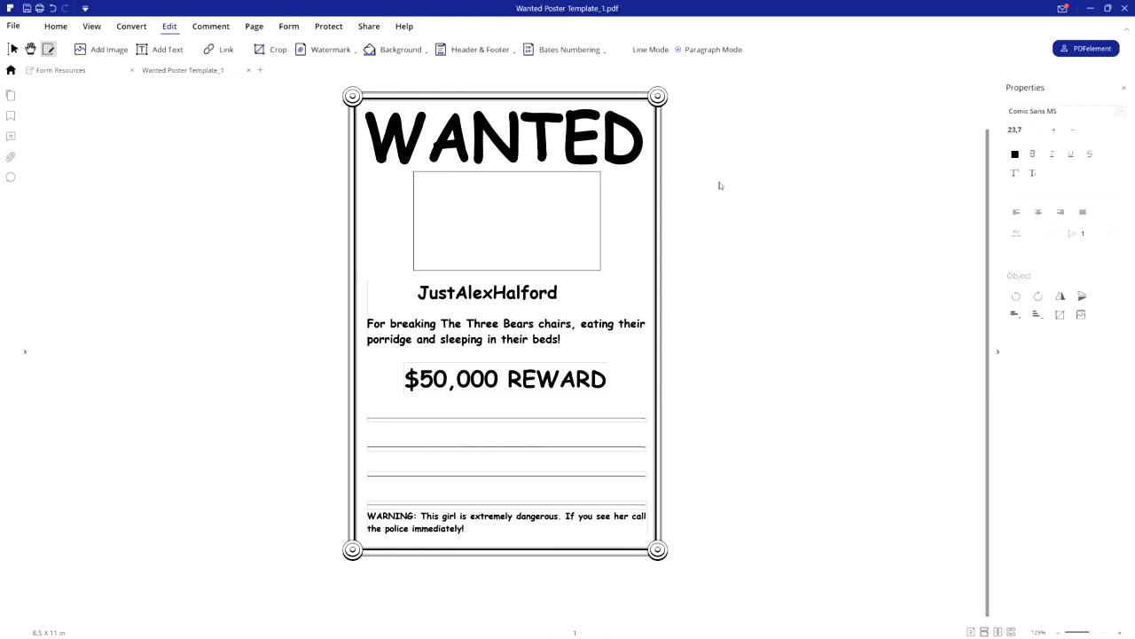